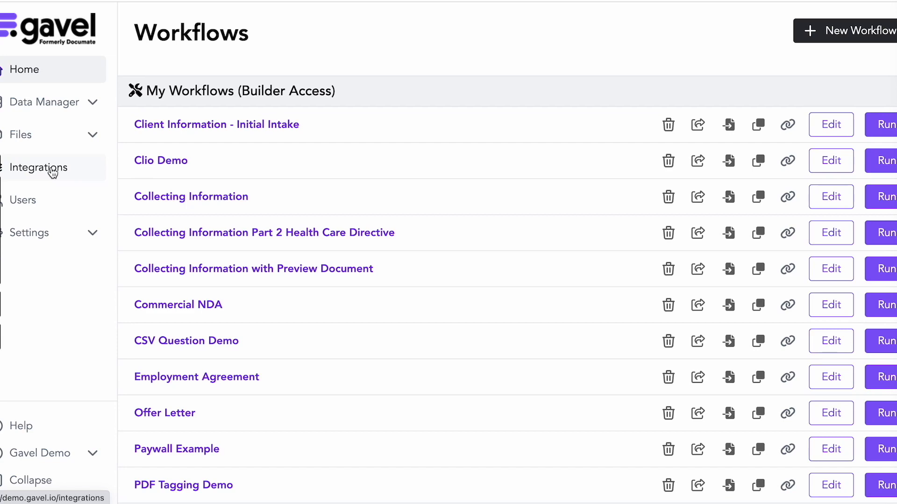
# Link the Clio Manage account for the US (default) region in the integration settings and allow Gavel Document Automation access.
pyautogui.click(51, 169)
pyautogui.scroll(-4, 233, 261)
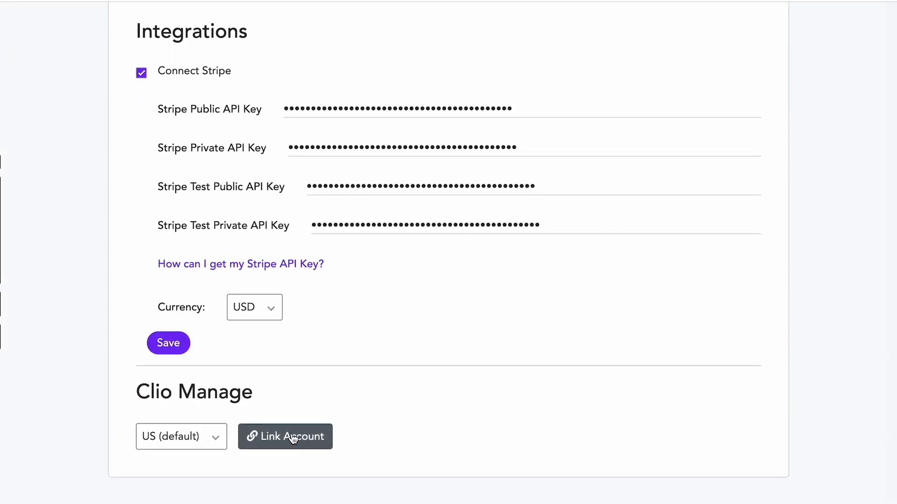
pyautogui.click(292, 437)
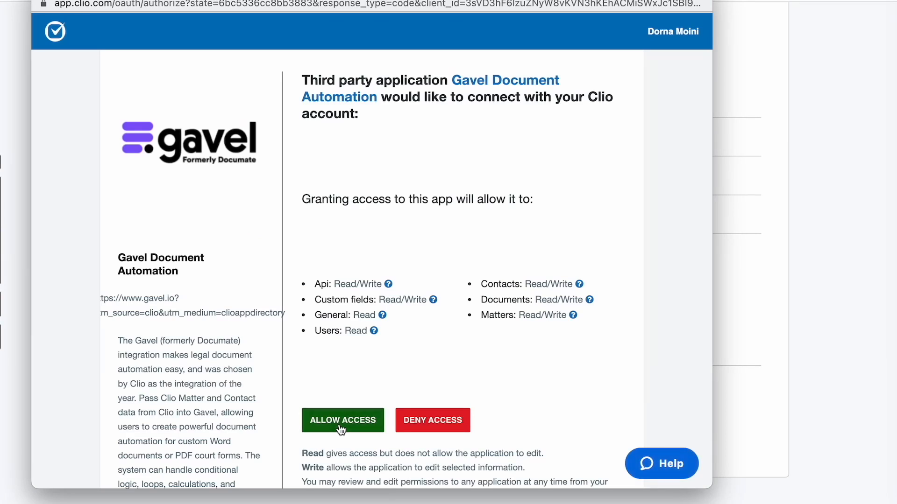
pyautogui.click(341, 420)
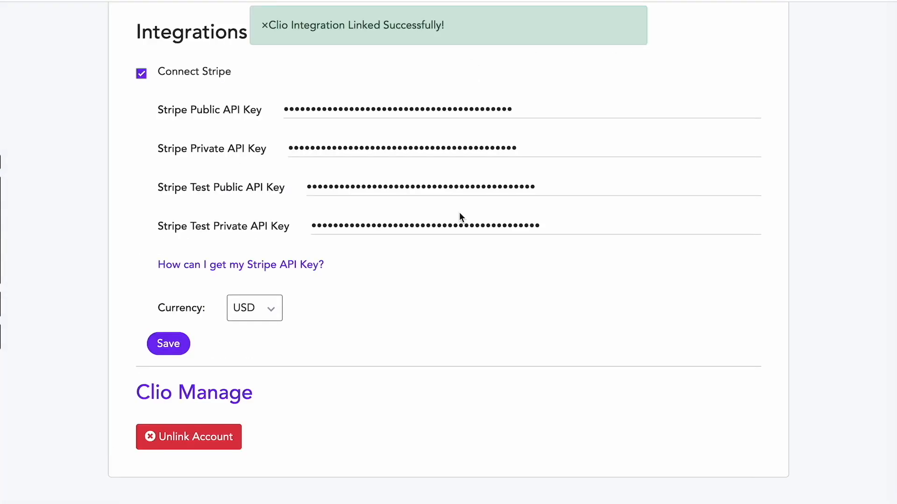
# Return to the workflow dashboard and open Sample Workflow for editing.
pyautogui.scroll(4, 382, 367)
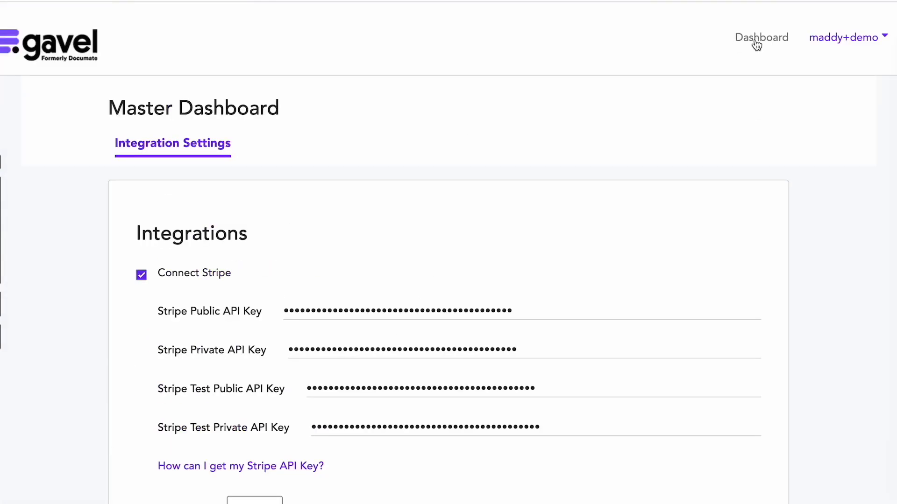
pyautogui.click(751, 36)
pyautogui.scroll(-5, 402, 286)
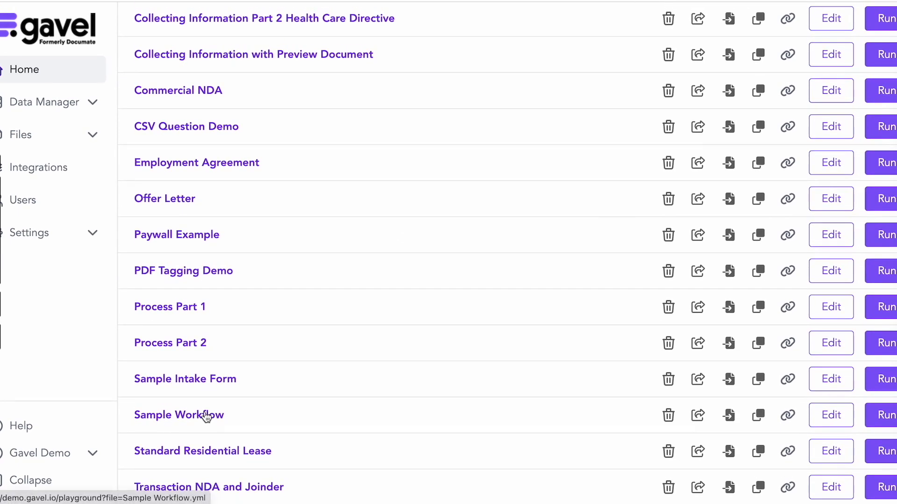
pyautogui.click(205, 413)
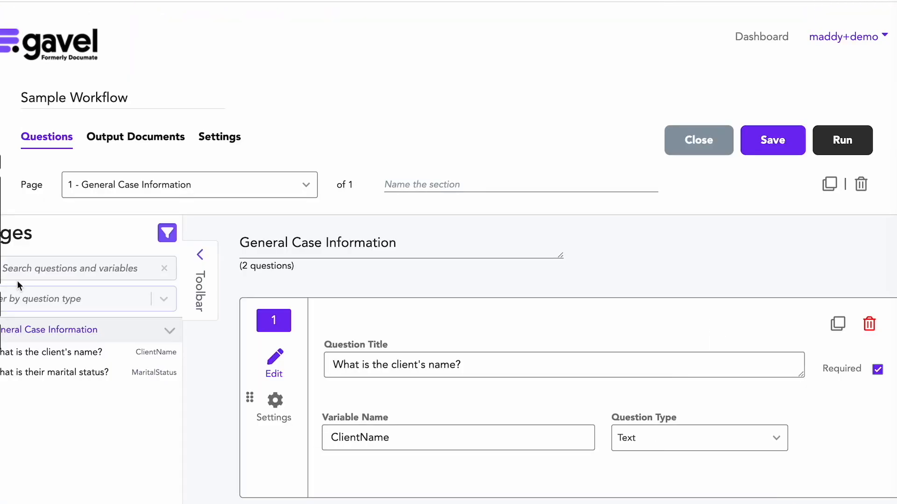
# Add a new page after General Case Information and title it "Opposing Party Information".
pyautogui.scroll(-5, 542, 382)
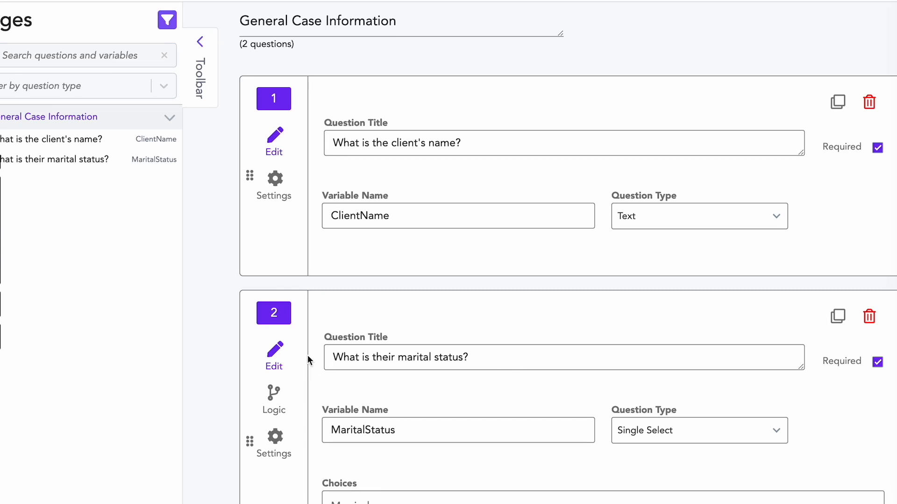
pyautogui.scroll(-5, 469, 363)
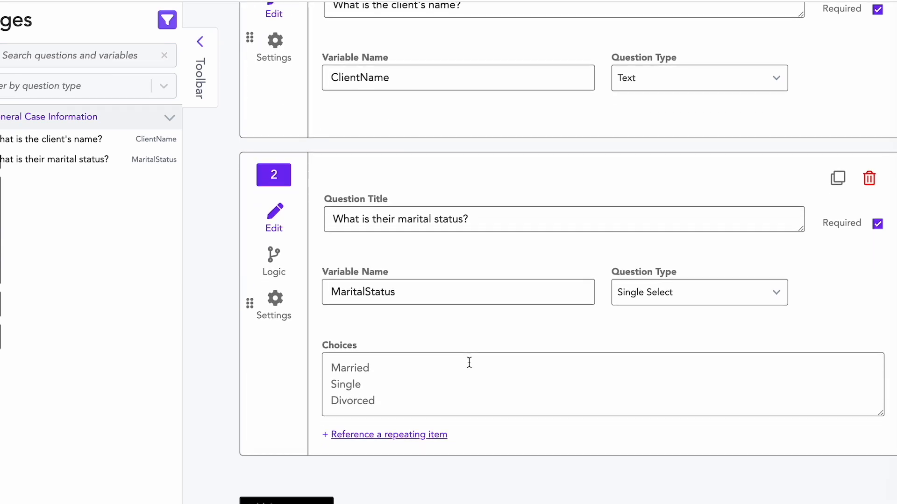
pyautogui.scroll(-1, 469, 363)
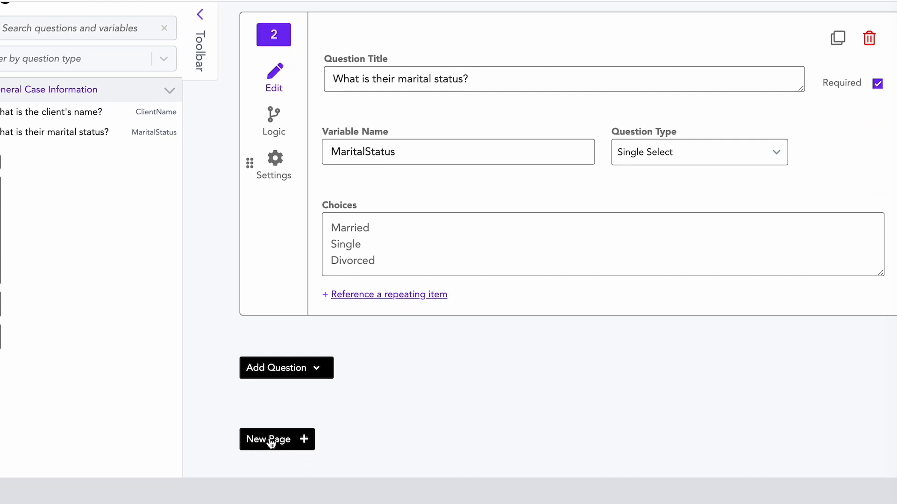
pyautogui.click(290, 436)
pyautogui.click(364, 244)
pyautogui.moveTo(365, 245); pyautogui.dragTo(232, 241)
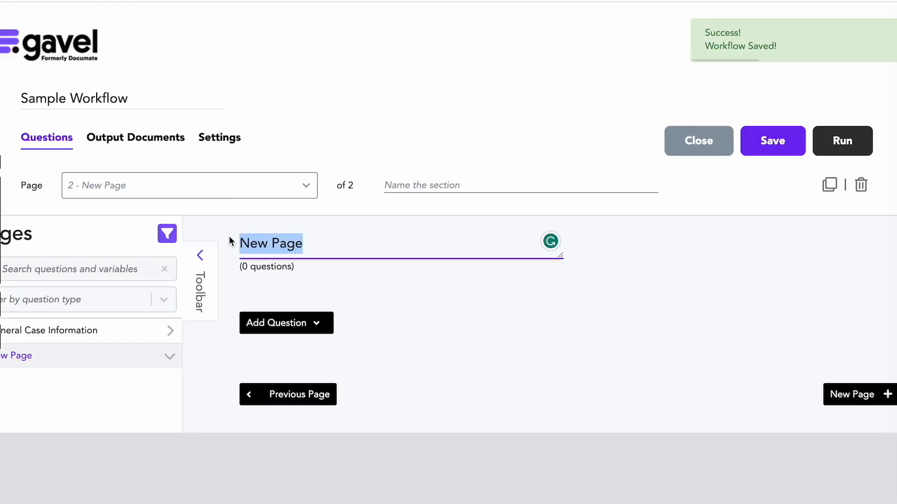
pyautogui.write('Opposing Party I')
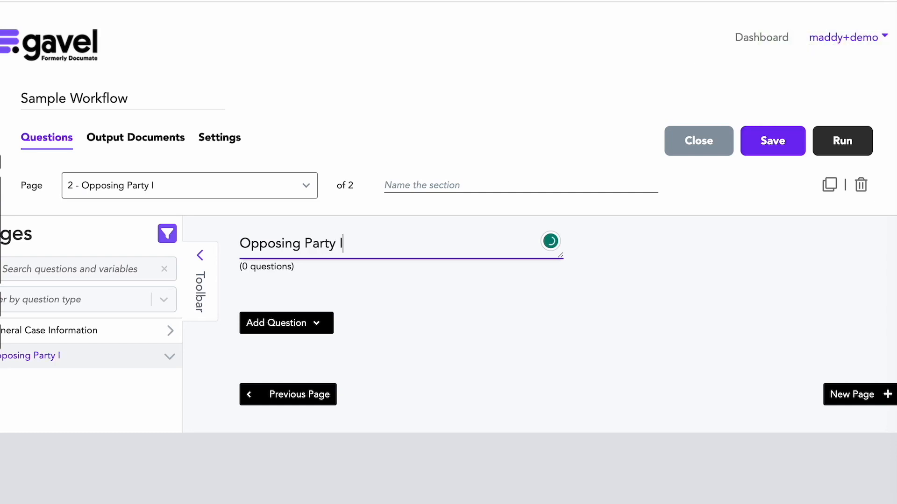
pyautogui.write('nformation')
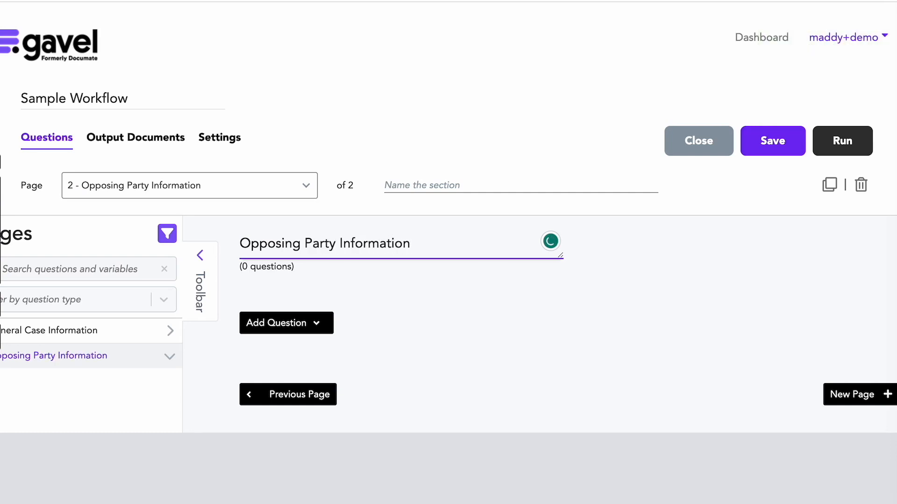
# Add a Clio Contact question to the Opposing Party Information page.
pyautogui.click(289, 327)
pyautogui.scroll(-3, 368, 350)
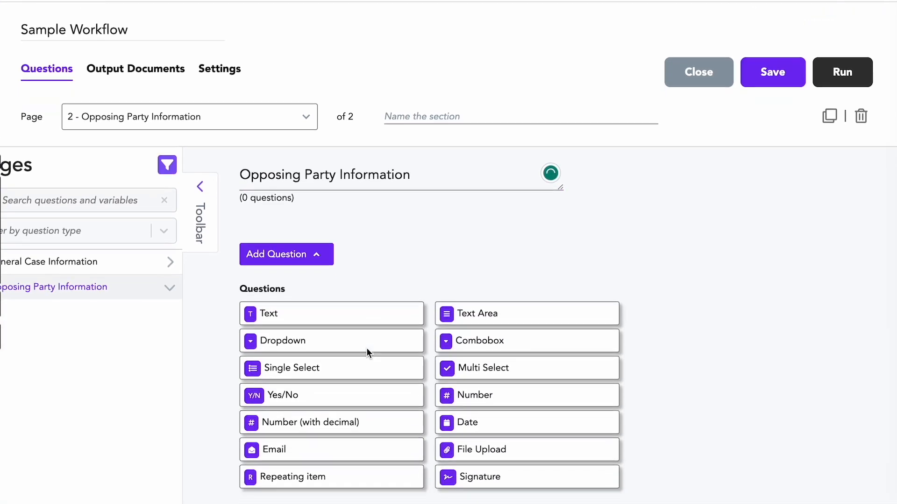
pyautogui.scroll(-5, 368, 354)
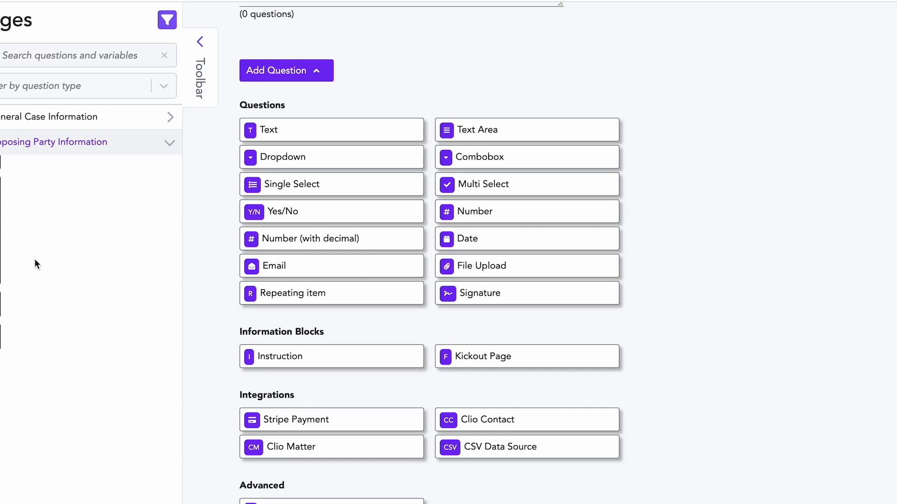
pyautogui.scroll(2, 63, 279)
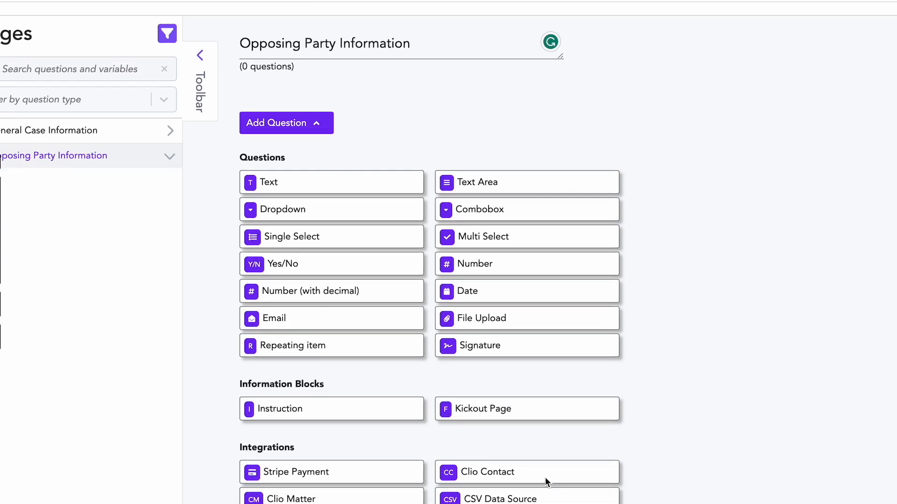
pyautogui.scroll(-1, 545, 478)
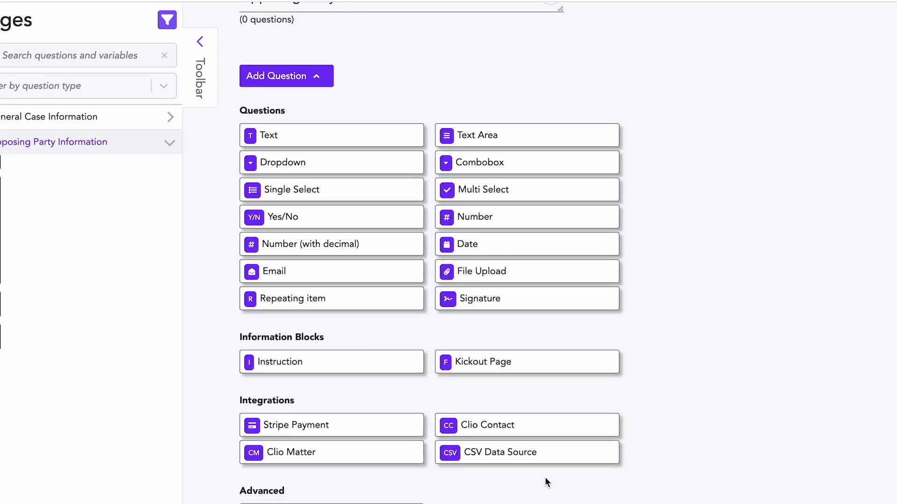
pyautogui.click(499, 426)
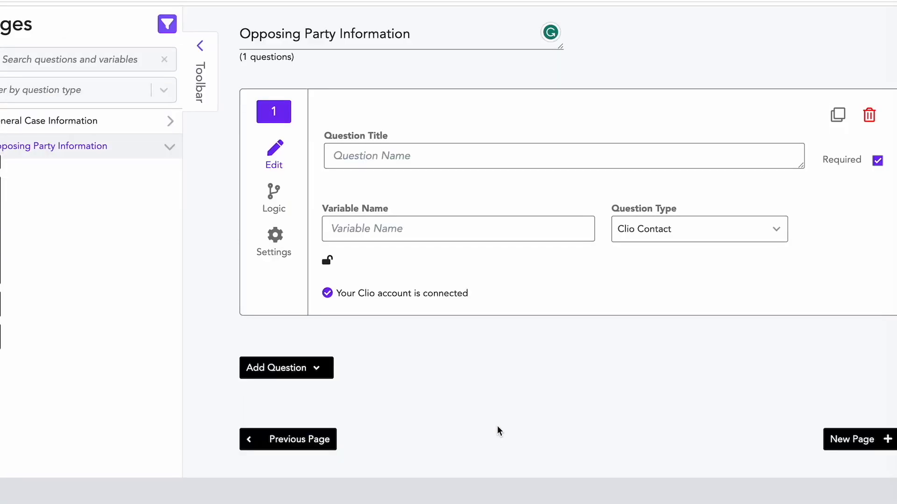
# Title the Clio Contact question "What is the spouse's name?" and name its variable ClioContactSpouse.
pyautogui.click(407, 157)
pyautogui.write('Wha')
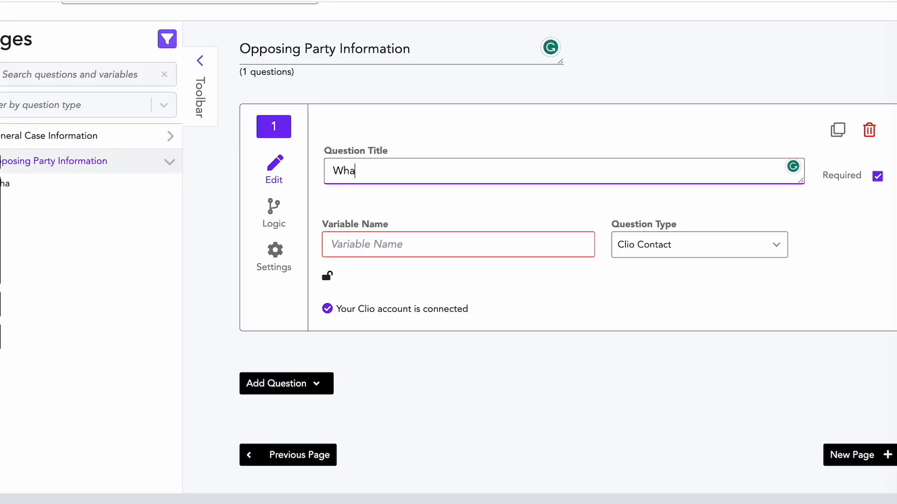
pyautogui.write("t is the spouse's name?")
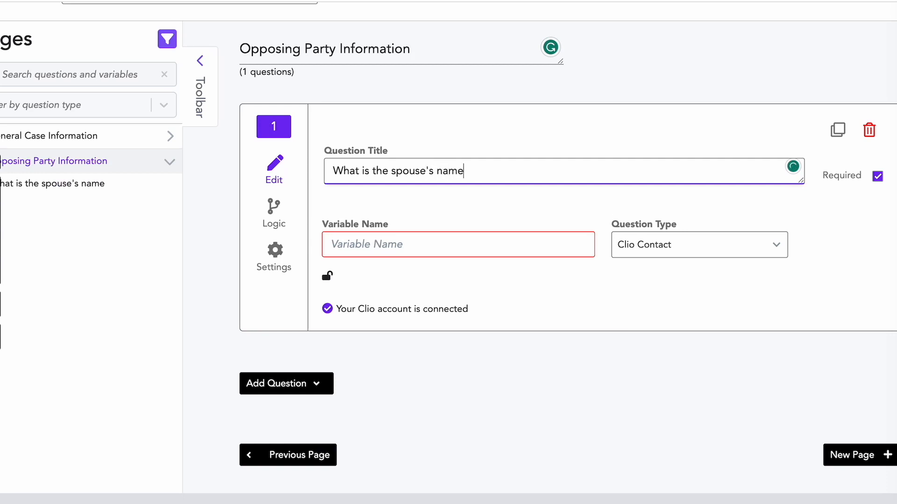
pyautogui.click(395, 244)
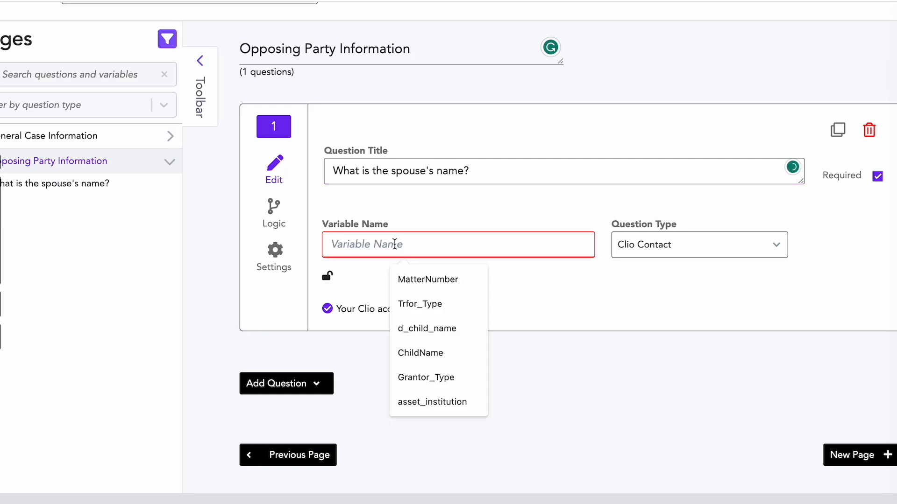
pyautogui.write('ClioCont')
pyautogui.press('BackSpace')
pyautogui.press('BackSpace')
pyautogui.write('ontactSpouse')
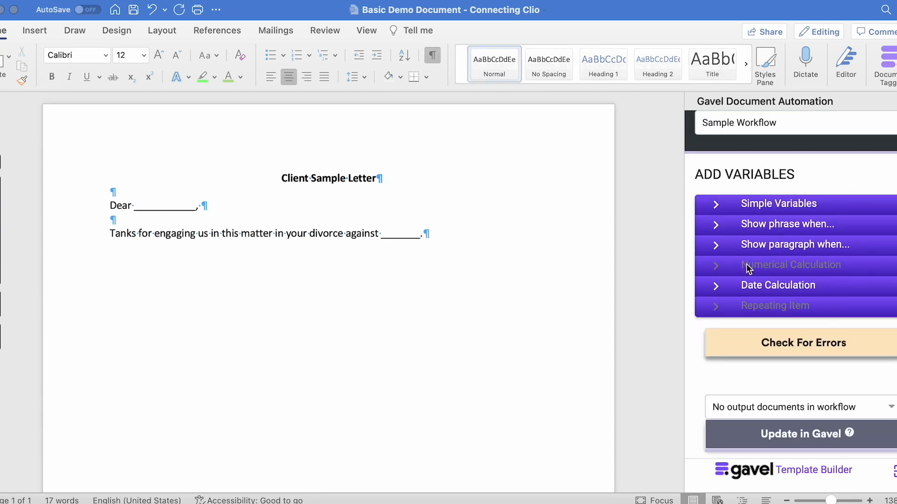
# In the Word letter, replace the blank after "Dear" with the ClientName variable in Standard format.
pyautogui.scroll(2, 795, 355)
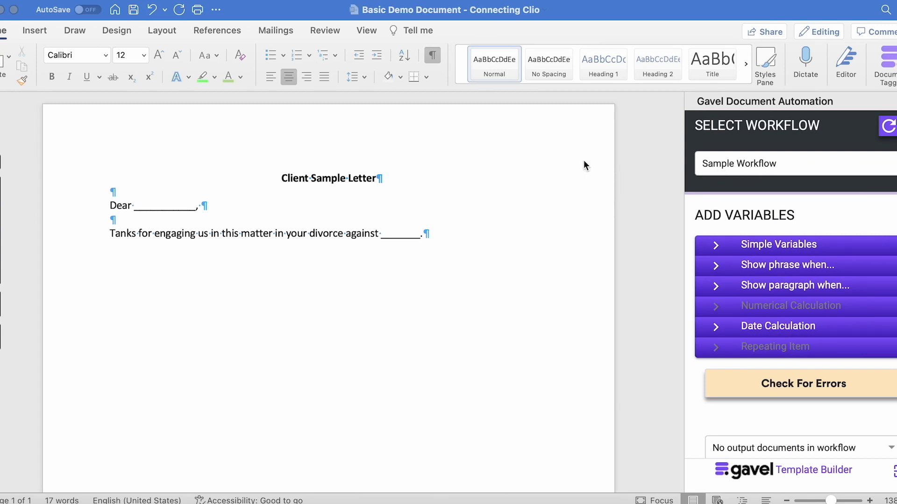
pyautogui.click(190, 205)
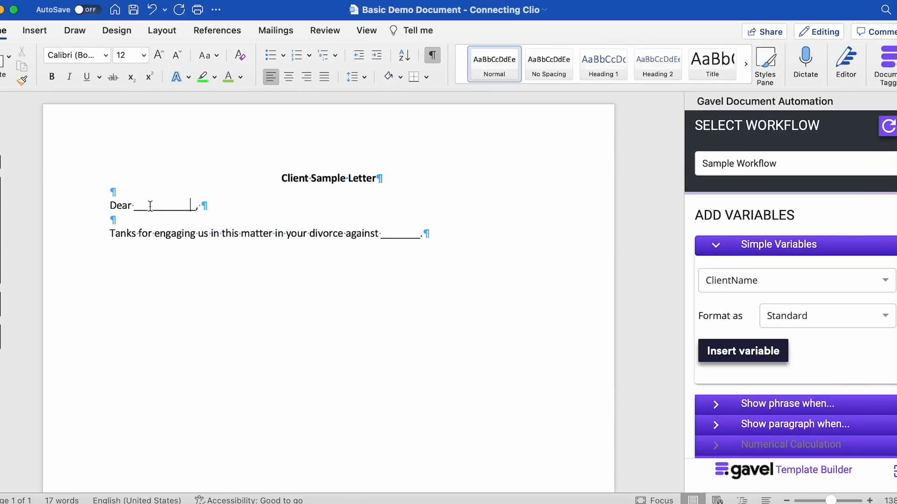
pyautogui.moveTo(134, 205); pyautogui.dragTo(198, 205)
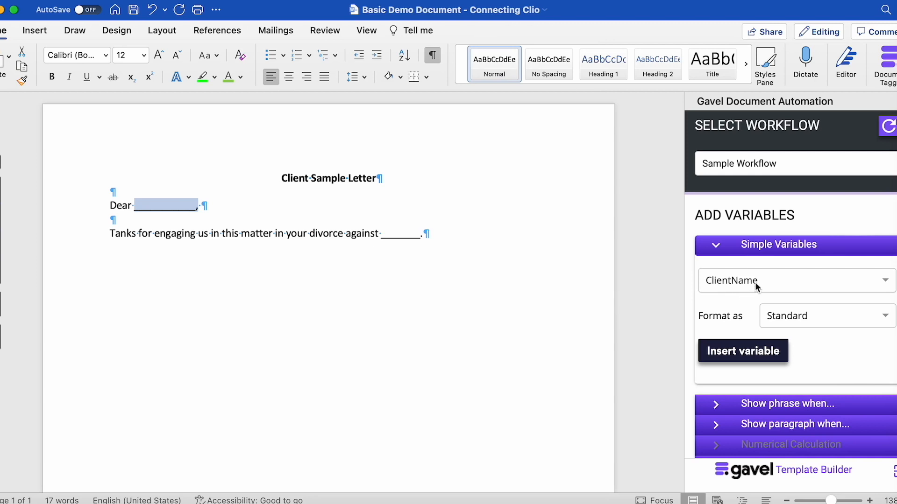
pyautogui.click(778, 285)
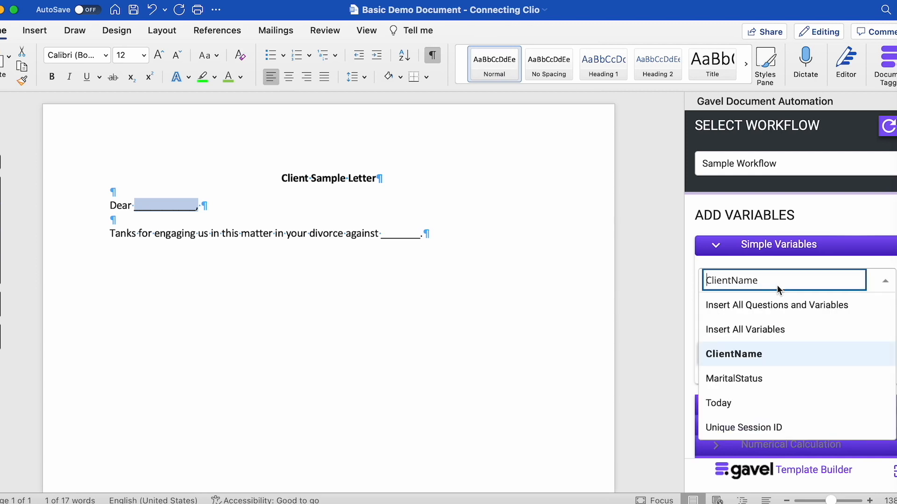
pyautogui.click(744, 355)
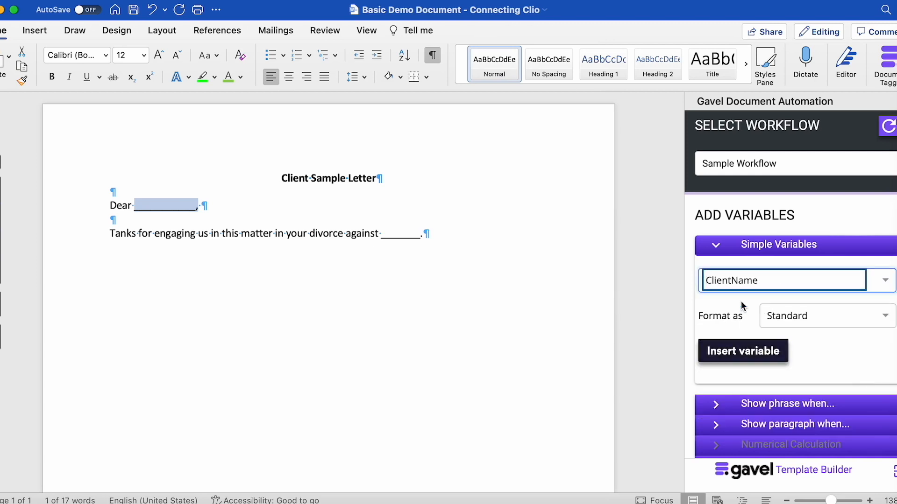
pyautogui.click(737, 353)
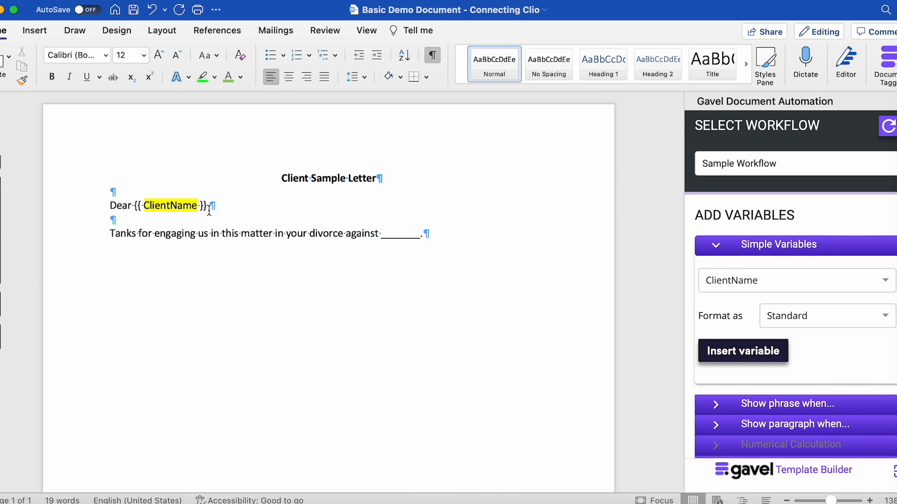
# Add a comma after the ClientName variable and correct "Tanks" to "Thanks" in the letter's body.
pyautogui.write(',')
pyautogui.click(114, 234)
pyautogui.write('h')
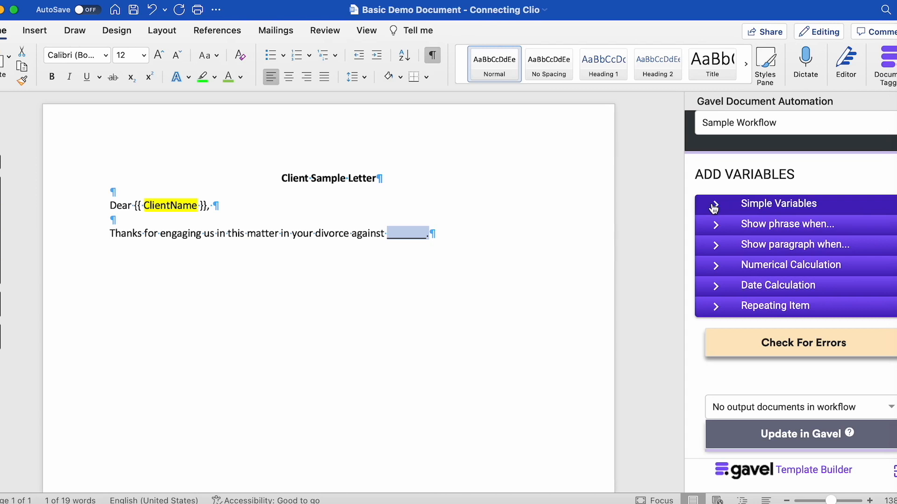
# Replace the blank after "against" with the ClioContactSpouse['name'] variable in Standard format and end the sentence with a period.
pyautogui.click(714, 207)
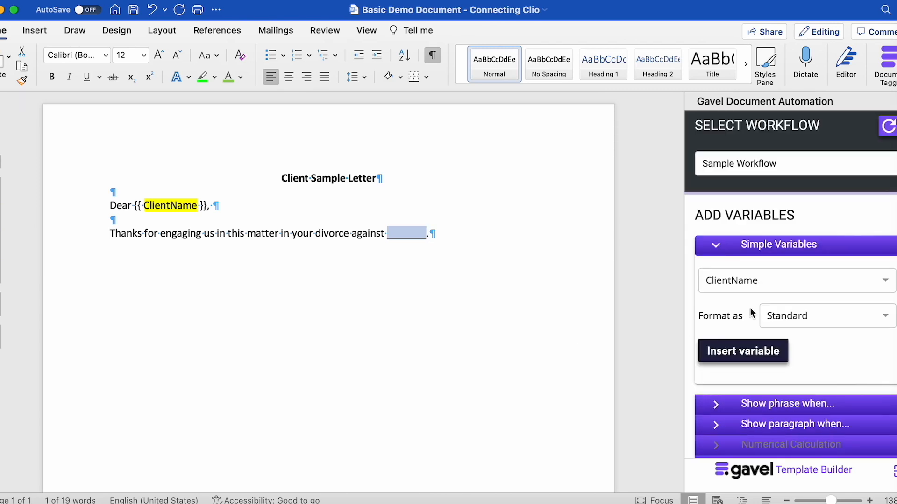
pyautogui.click(767, 283)
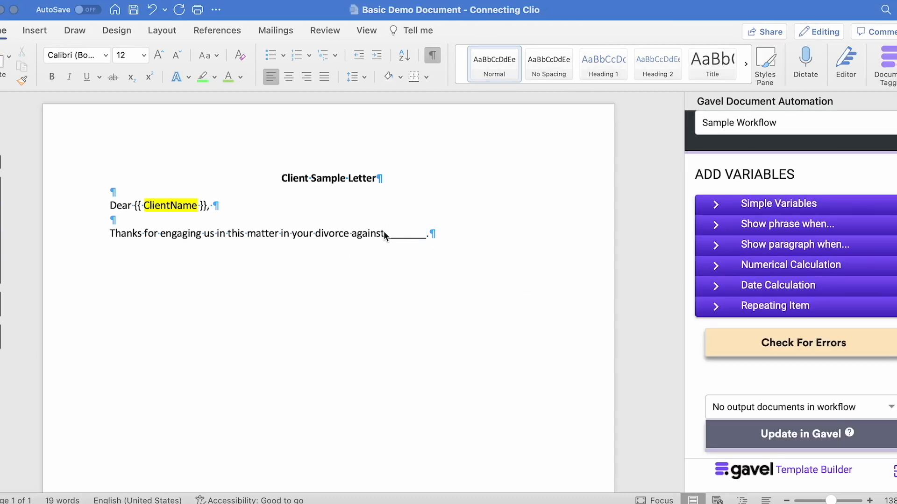
pyautogui.click(384, 235)
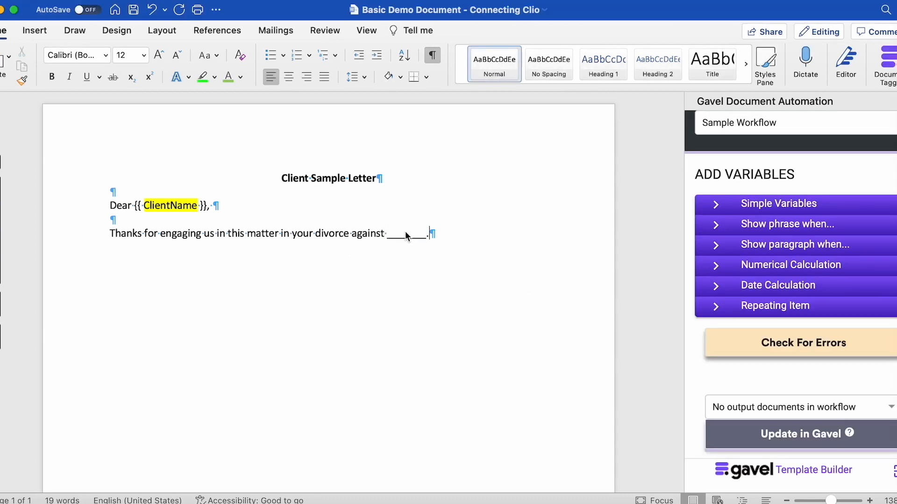
pyautogui.moveTo(431, 234); pyautogui.dragTo(387, 237)
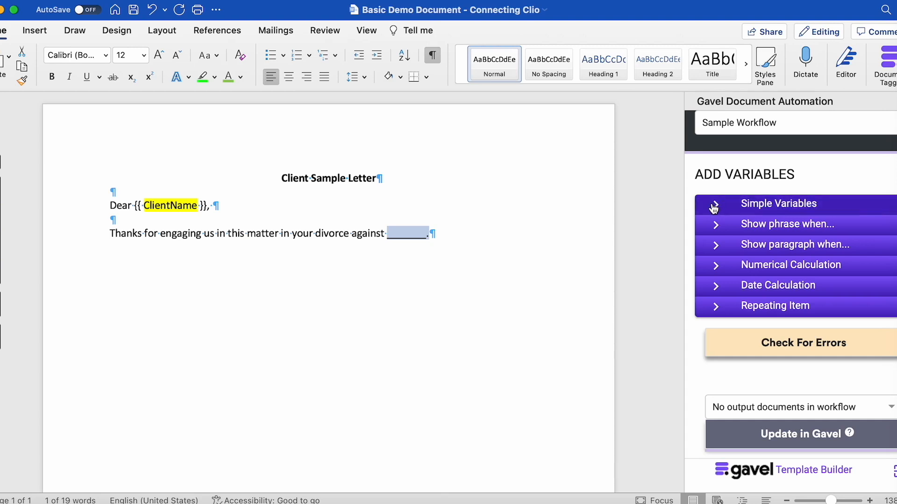
pyautogui.click(713, 205)
pyautogui.click(721, 239)
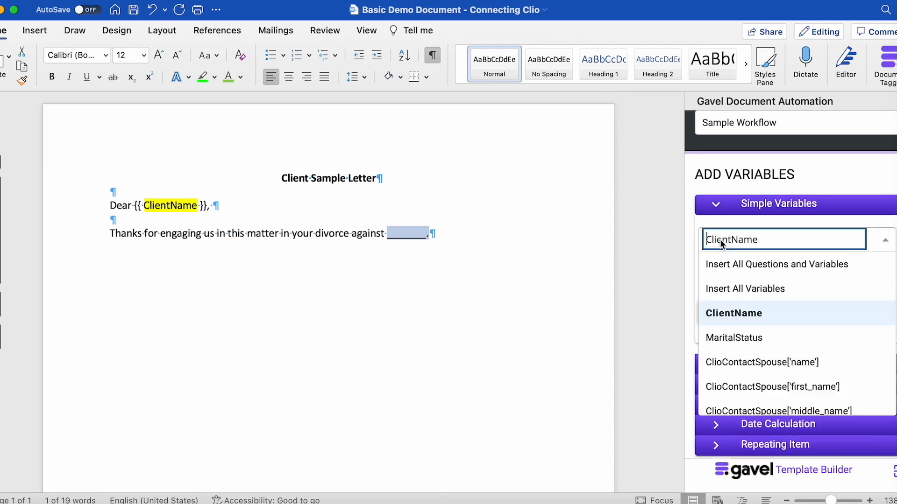
pyautogui.scroll(-1, 737, 379)
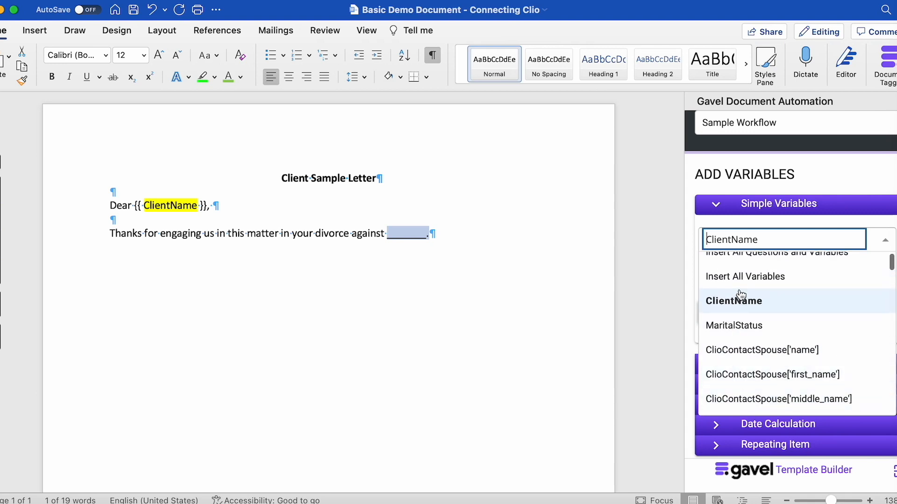
pyautogui.scroll(-2, 734, 320)
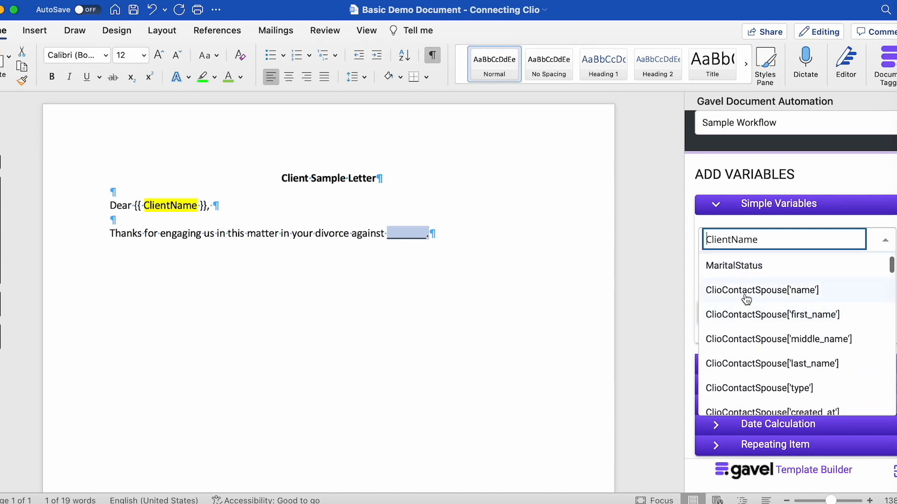
pyautogui.scroll(-1, 745, 335)
pyautogui.scroll(-5, 745, 335)
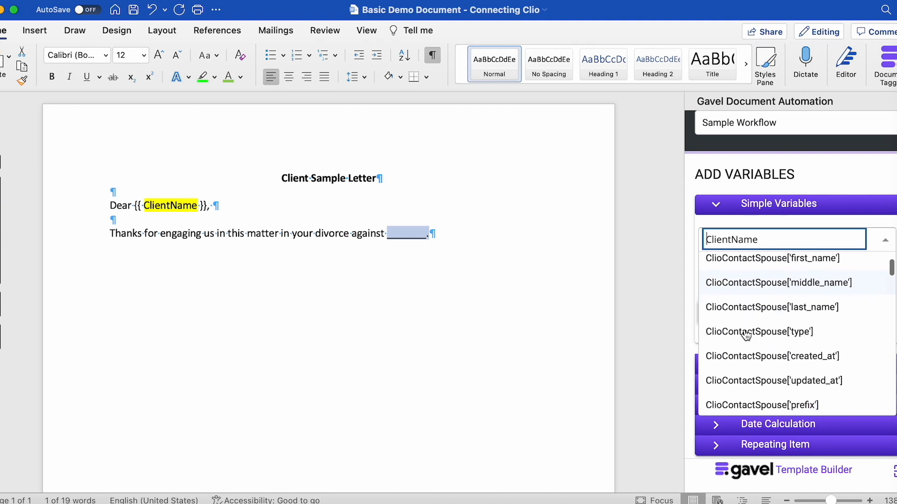
pyautogui.scroll(-5, 745, 334)
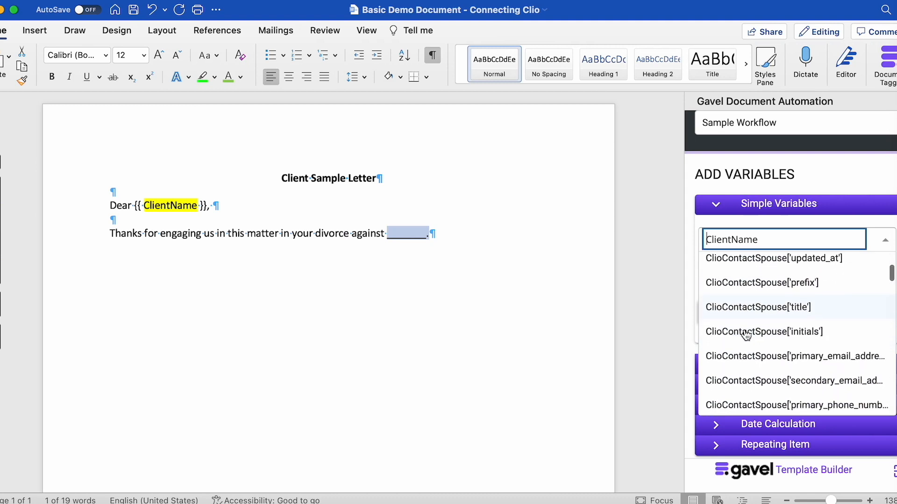
pyautogui.scroll(-4, 745, 334)
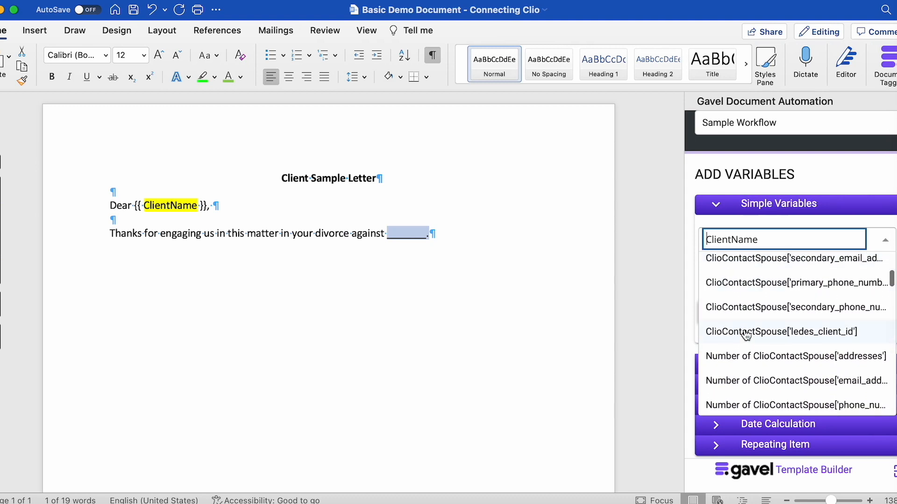
pyautogui.scroll(10, 746, 332)
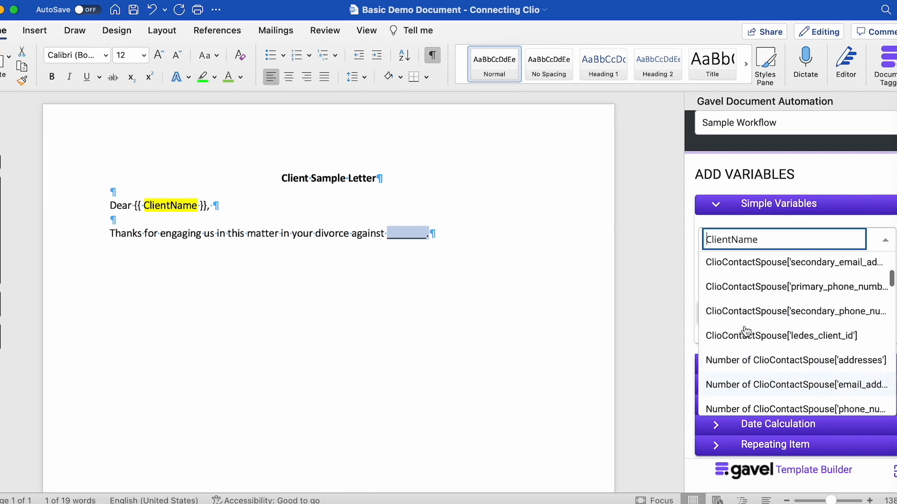
pyautogui.scroll(2, 747, 332)
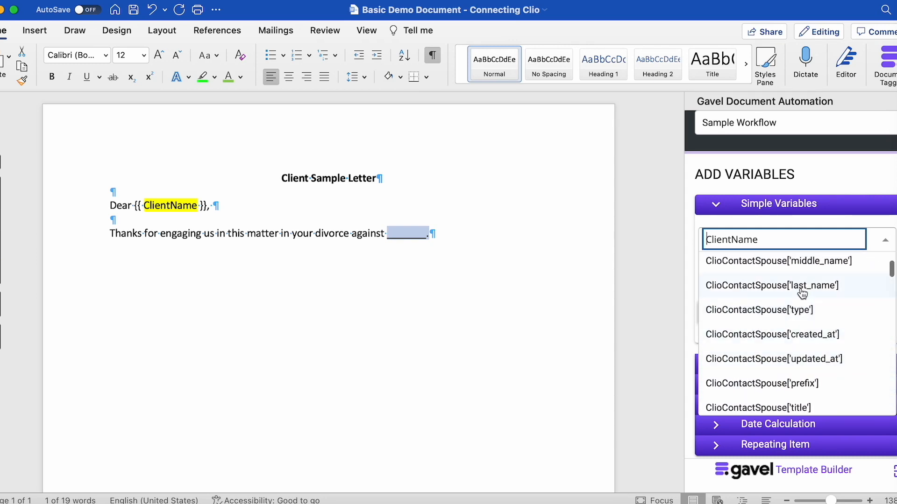
pyautogui.scroll(3, 821, 292)
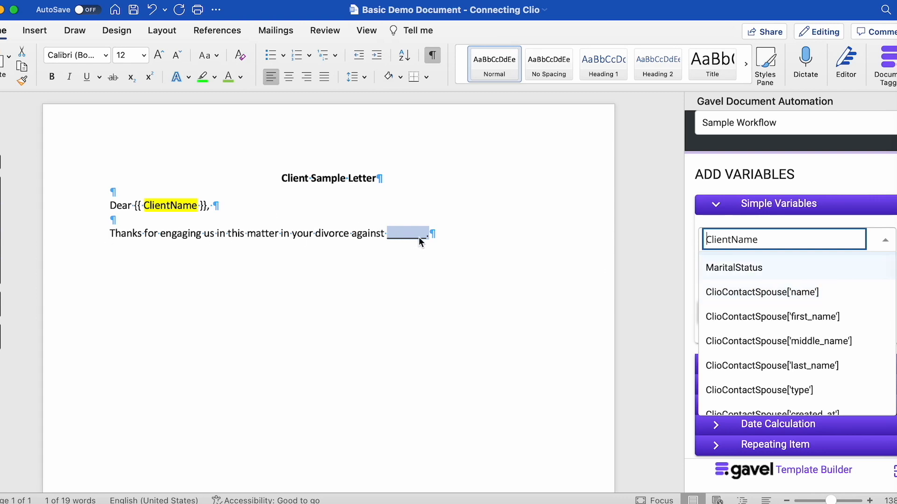
pyautogui.click(721, 294)
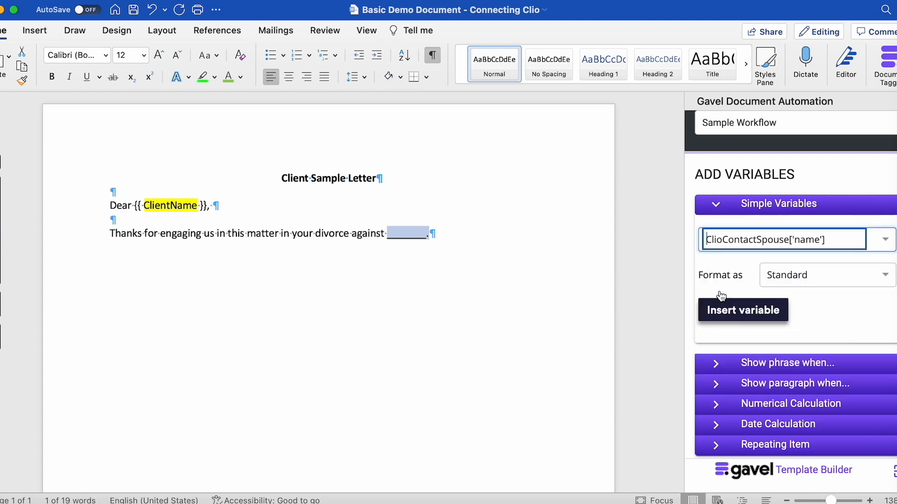
pyautogui.click(721, 310)
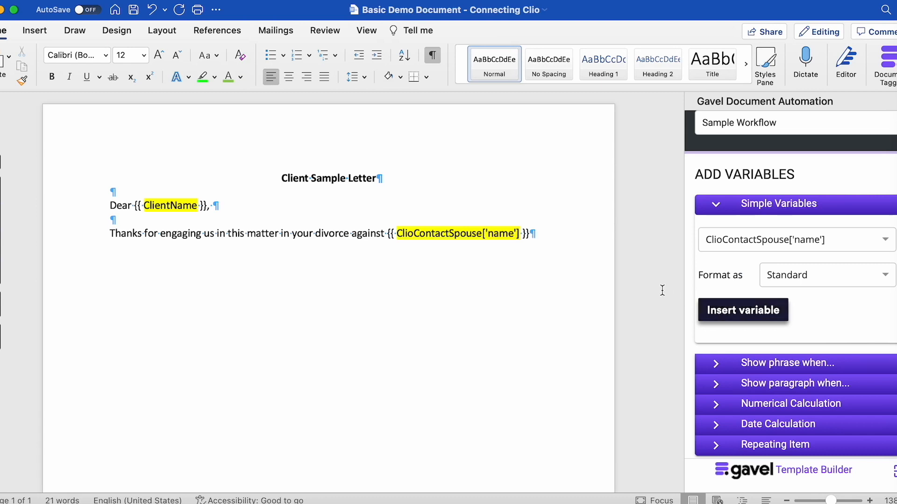
pyautogui.click(542, 237)
pyautogui.write('.')
# Add two empty paragraphs below the letter's body sentence.
pyautogui.click(748, 241)
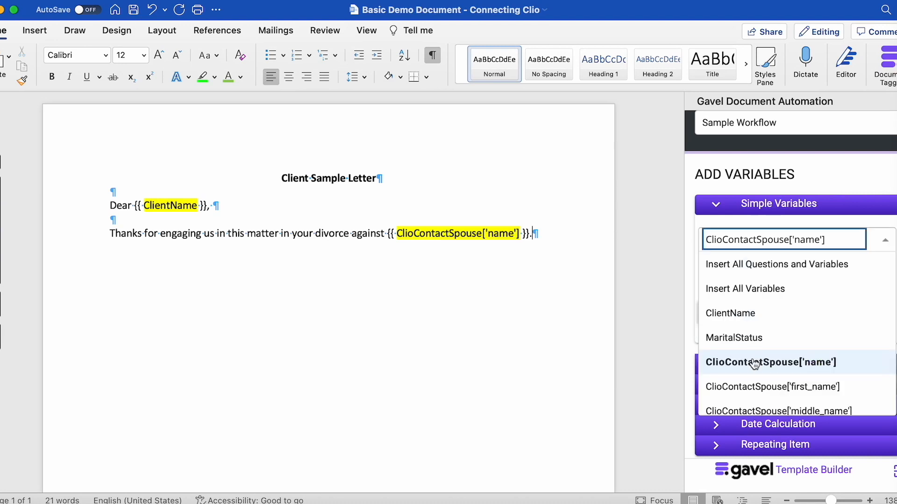
pyautogui.scroll(-2, 753, 364)
pyautogui.scroll(-1, 755, 364)
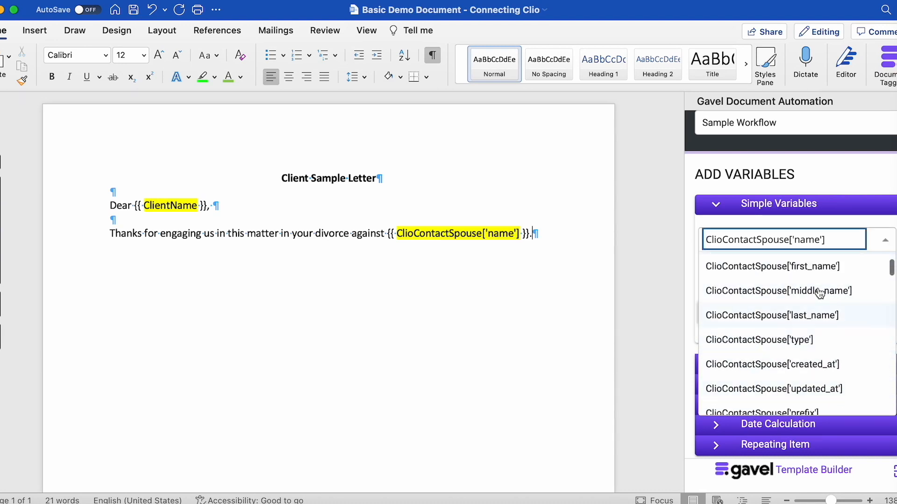
pyautogui.click(553, 257)
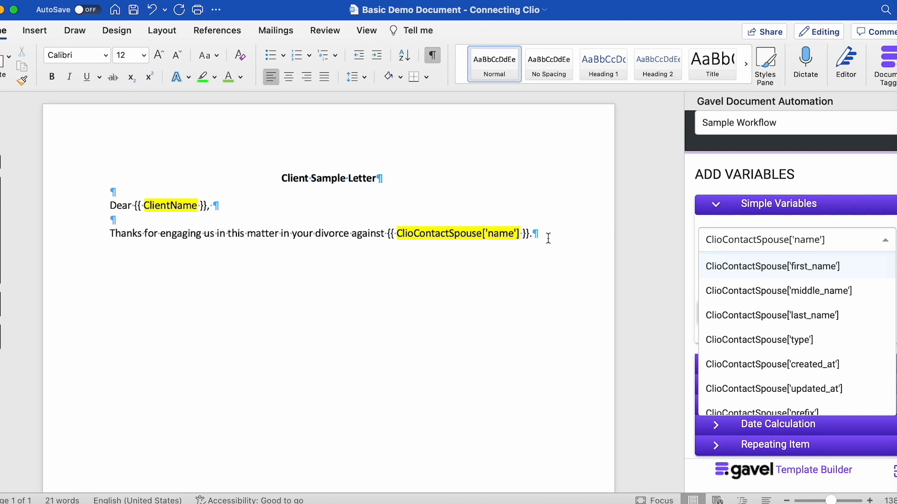
pyautogui.press('Return')
pyautogui.press('Return')
pyautogui.write('Client')
pyautogui.press('BackSpace')
pyautogui.press('BackSpace')
pyautogui.press('BackSpace')
pyautogui.press('BackSpace')
pyautogui.press('BackSpace')
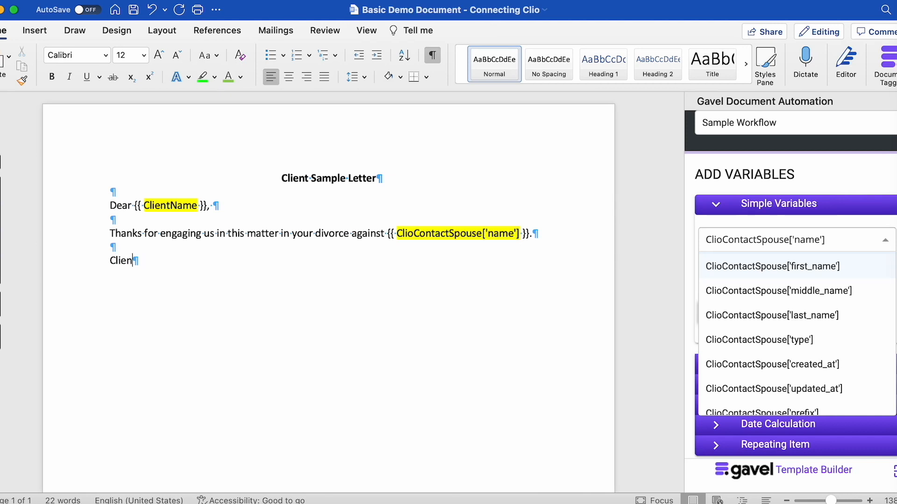
pyautogui.press('BackSpace')
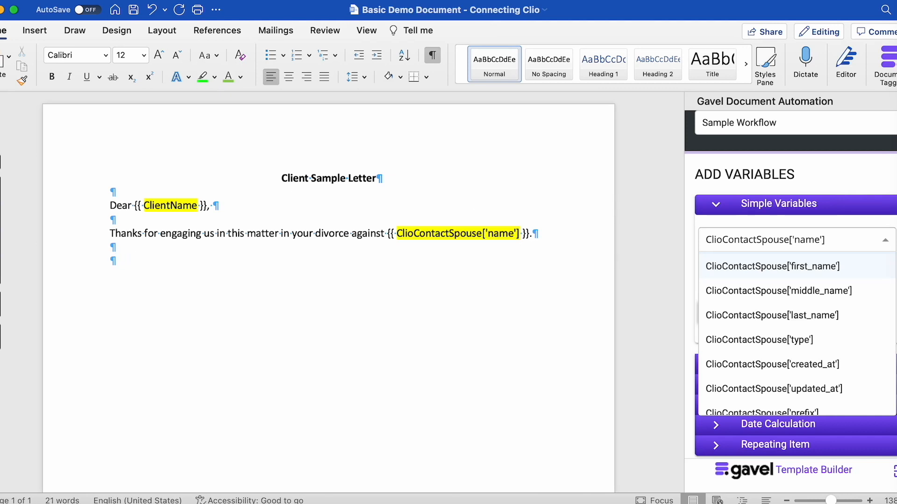
# Replace the body sentence's period with ", whose email address is" and insert the ClioContactSpouse['primary_email_address'] variable in Standard format.
pyautogui.scroll(-1, 771, 327)
pyautogui.scroll(-5, 779, 324)
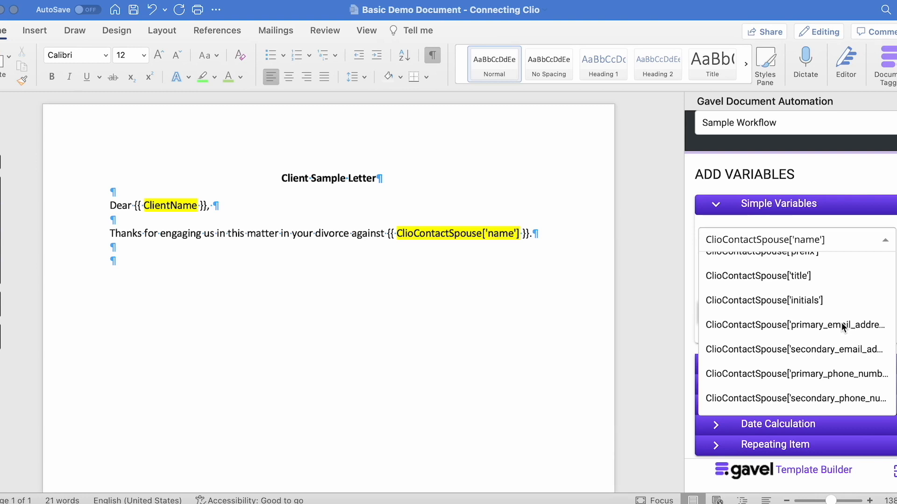
pyautogui.click(537, 234)
pyautogui.press('BackSpace')
pyautogui.write(', wh')
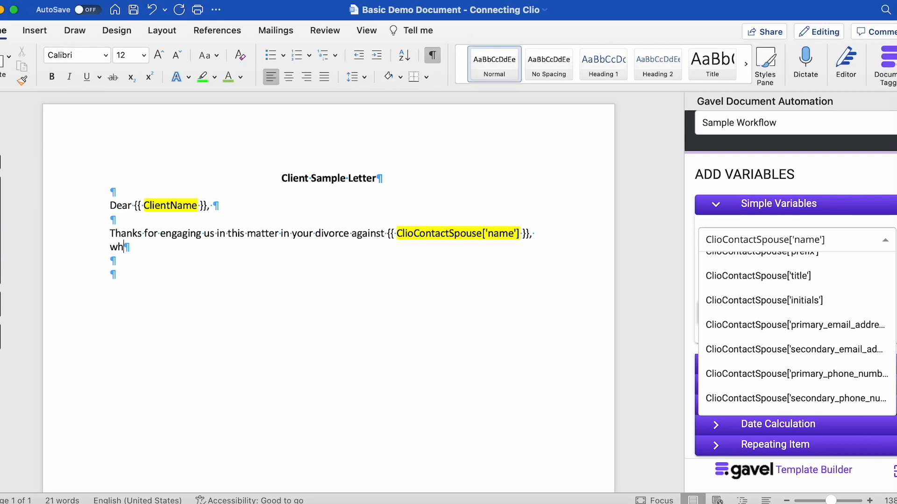
pyautogui.write('ose email address is')
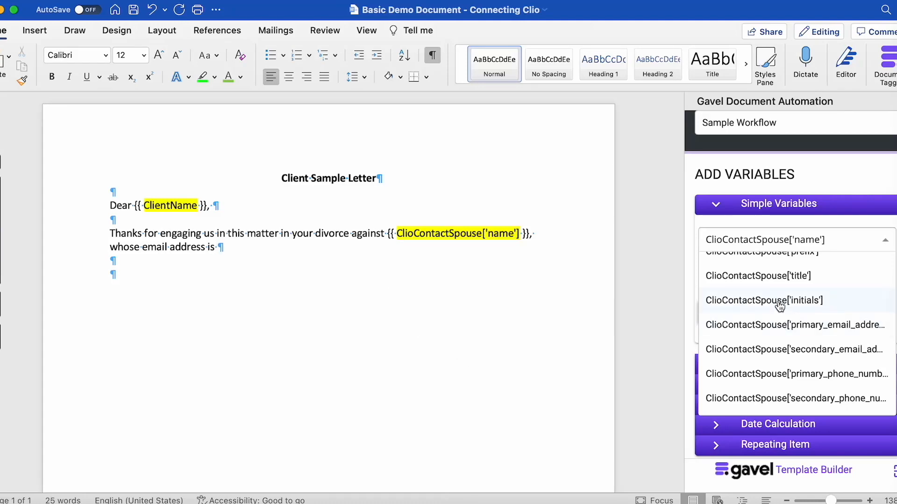
pyautogui.click(791, 325)
pyautogui.click(752, 324)
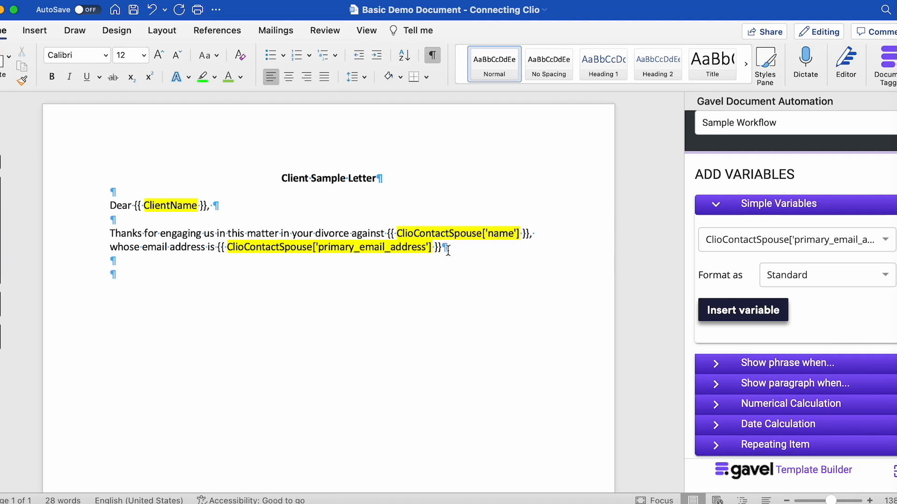
# Put a period after the email address variable and add two empty paragraphs below it.
pyautogui.click(746, 247)
pyautogui.scroll(-3, 757, 348)
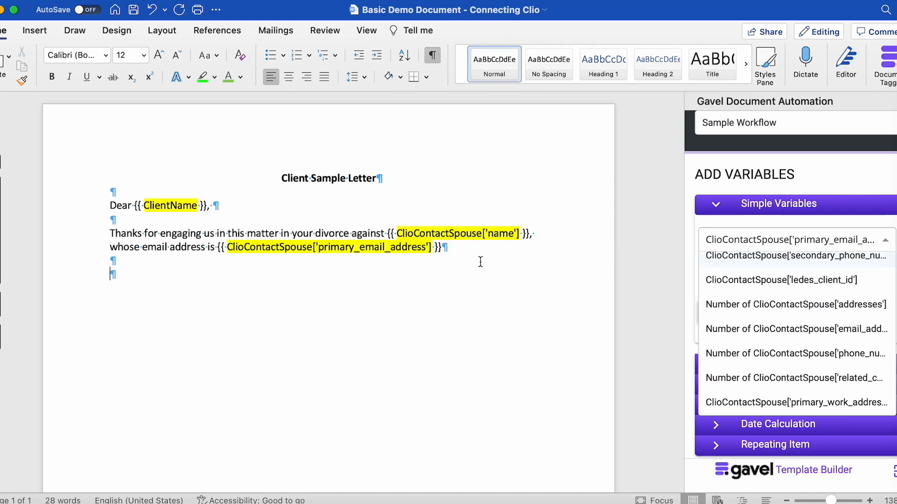
pyautogui.click(462, 244)
pyautogui.write('.')
pyautogui.press('Return')
pyautogui.press('Return')
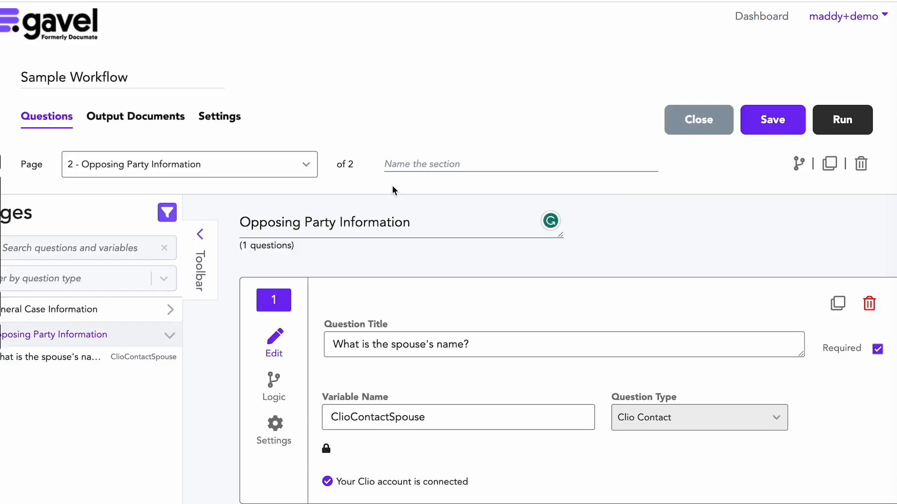
# In the Gavel web app, upload Basic_Demo_Document_Connecting_Clio as Sample Workflow's output document, then save and run the workflow.
pyautogui.click(135, 117)
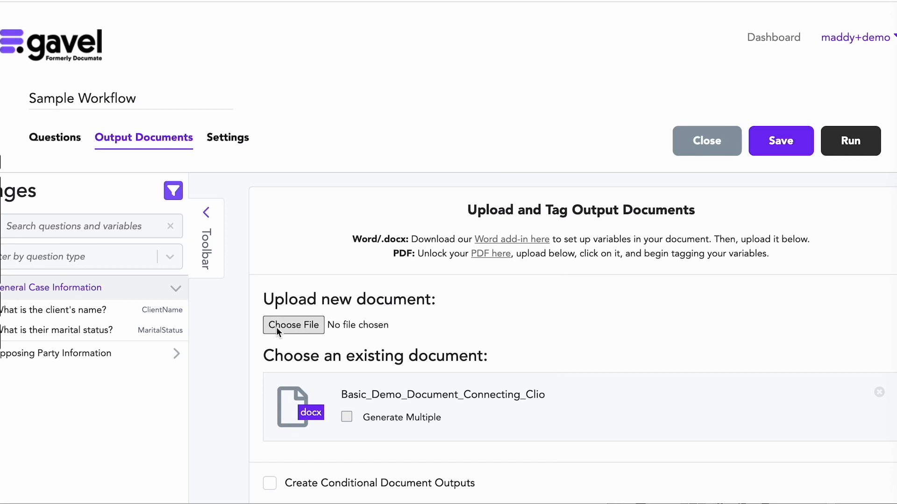
pyautogui.click(796, 135)
pyautogui.click(851, 142)
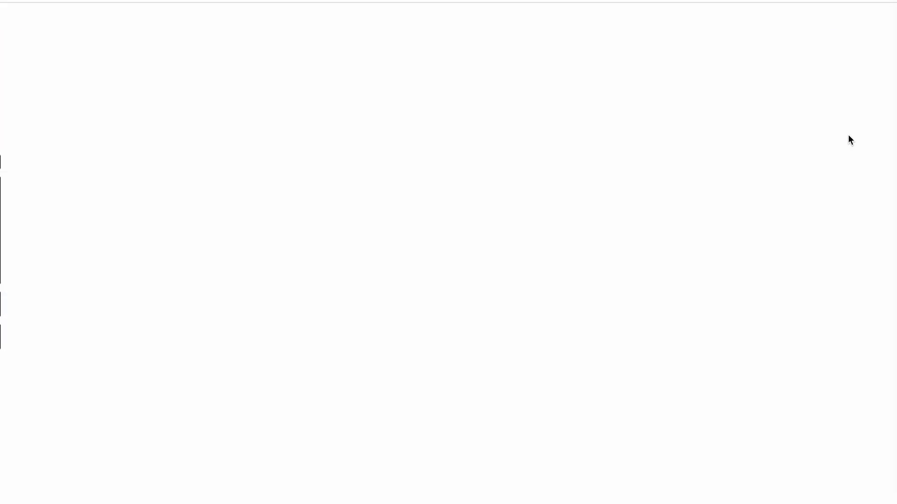
# Complete the General Case Information page with the client's full name and the marital status Married.
pyautogui.click(321, 172)
pyautogui.write('Jane Doe')
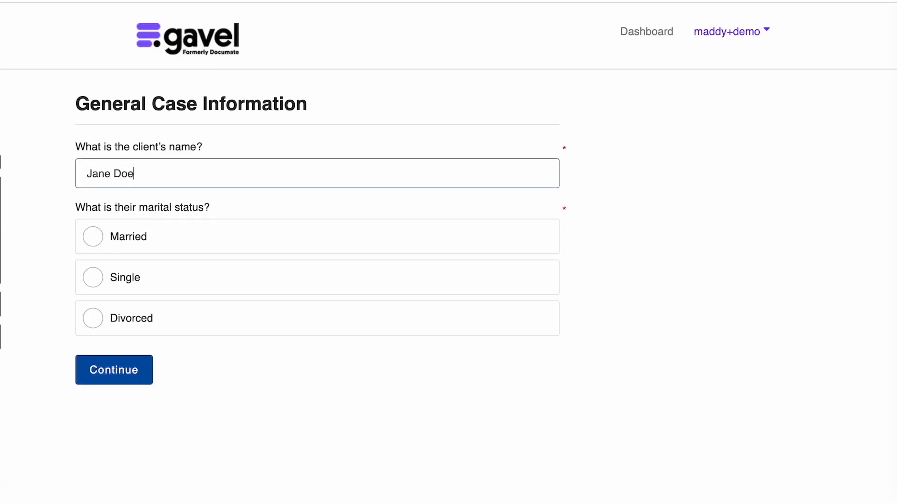
pyautogui.click(194, 243)
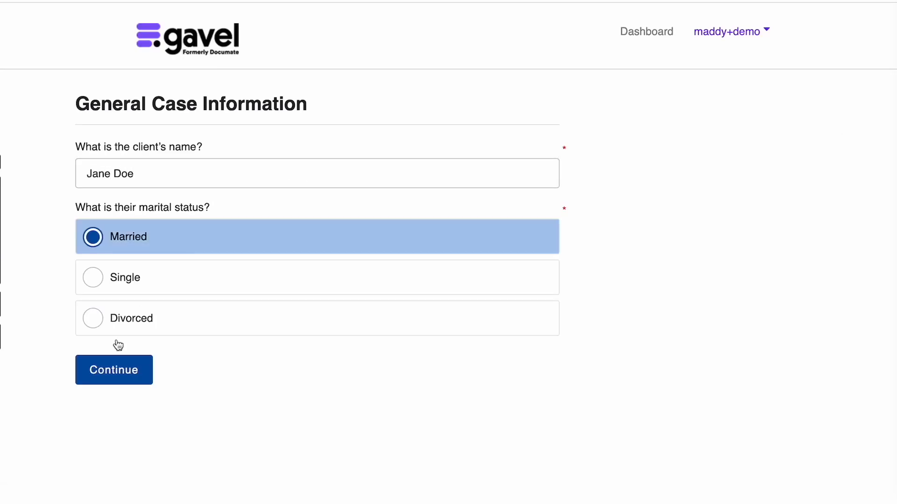
pyautogui.click(101, 374)
# Search the Clio contacts by the spouse's first name and select the matching contact as the spouse.
pyautogui.click(141, 178)
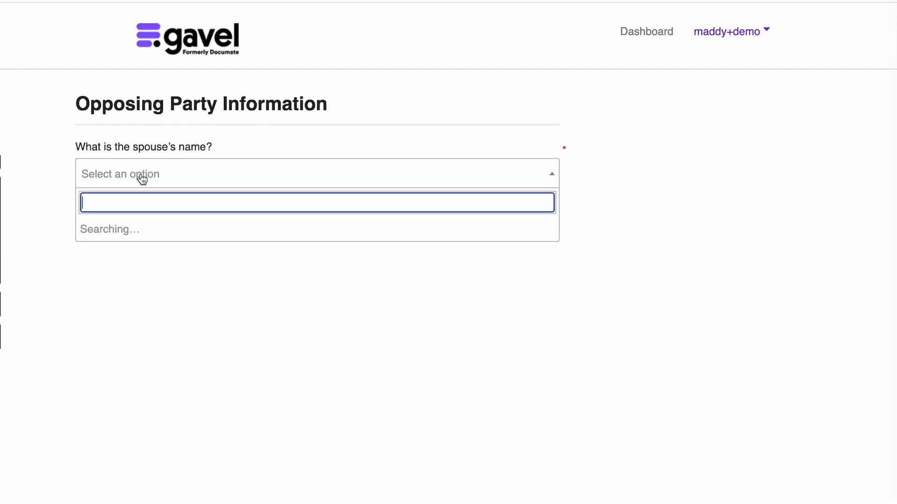
pyautogui.write('Jason')
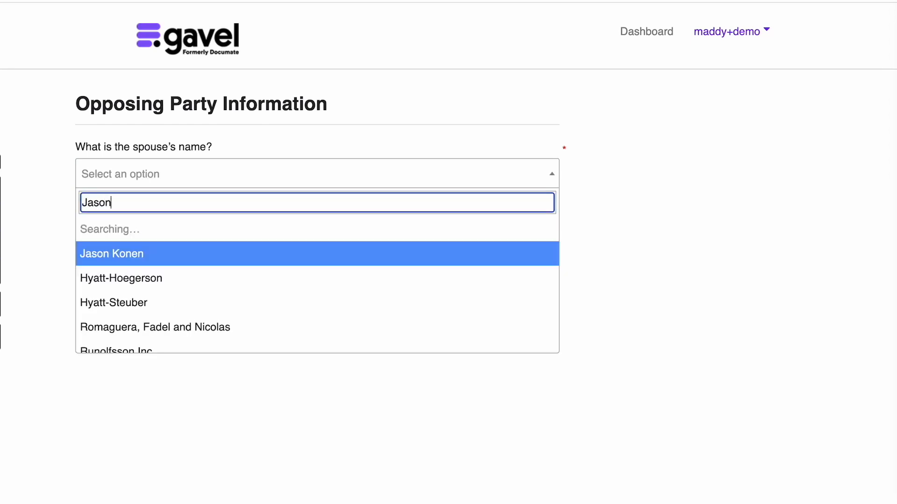
pyautogui.click(156, 229)
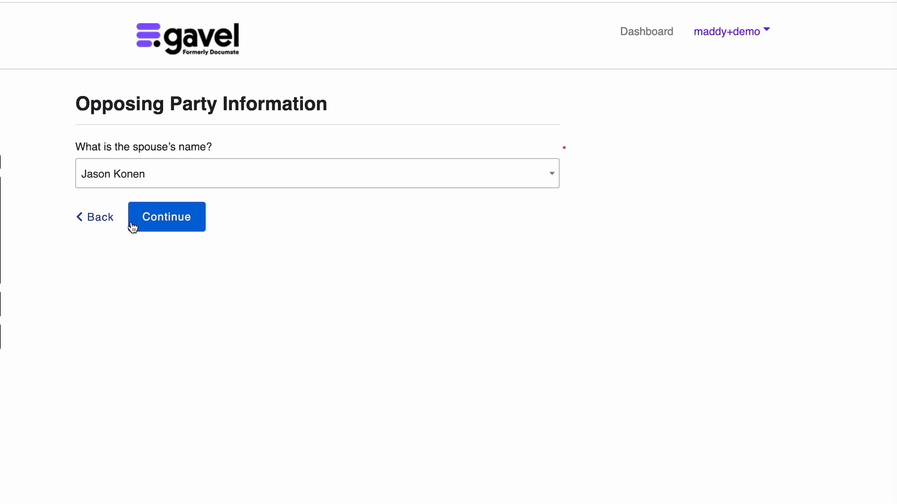
# Submit the interview answers and download the generated Basic_Demo_Document_Connecting_Clio letter as a PDF.
pyautogui.click(164, 222)
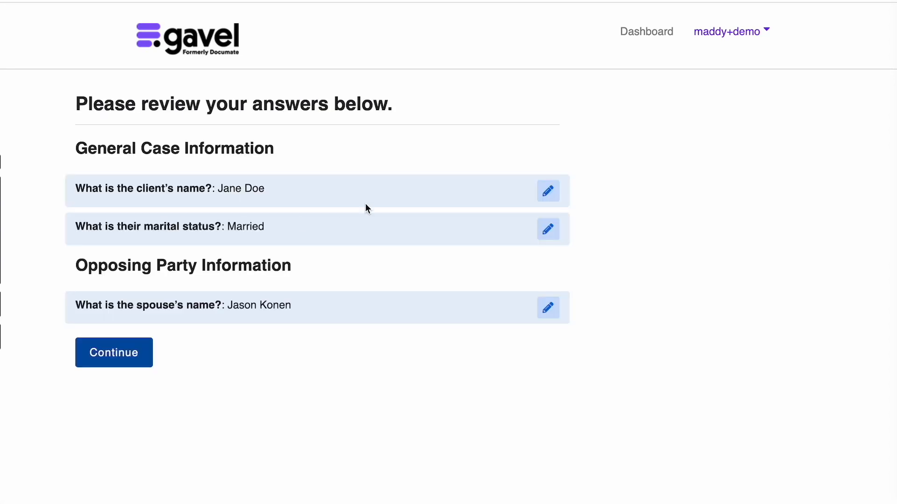
pyautogui.click(145, 365)
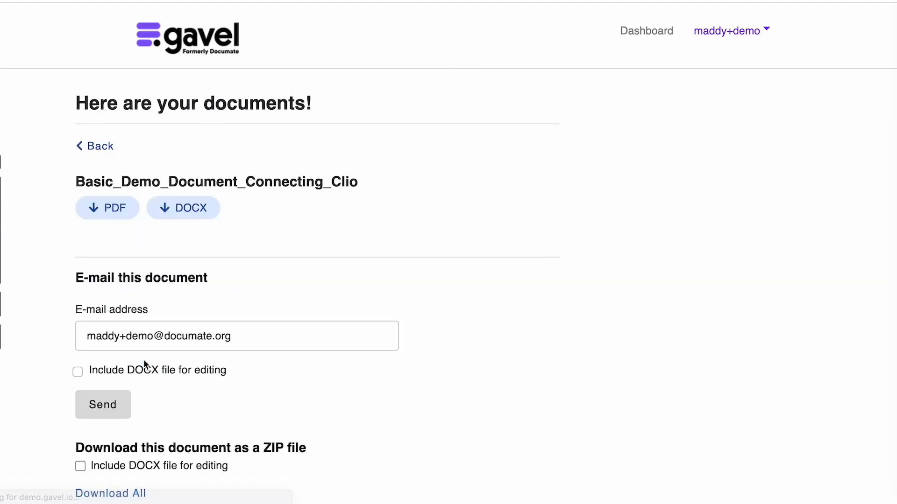
pyautogui.click(105, 210)
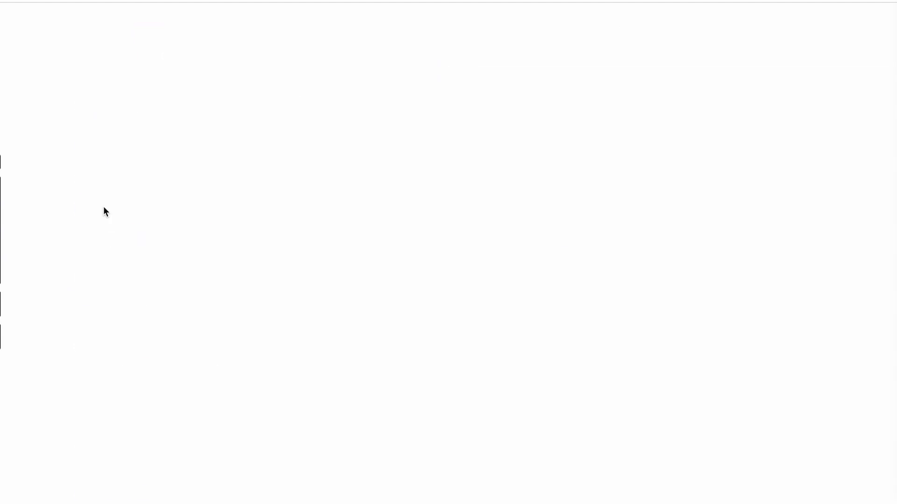